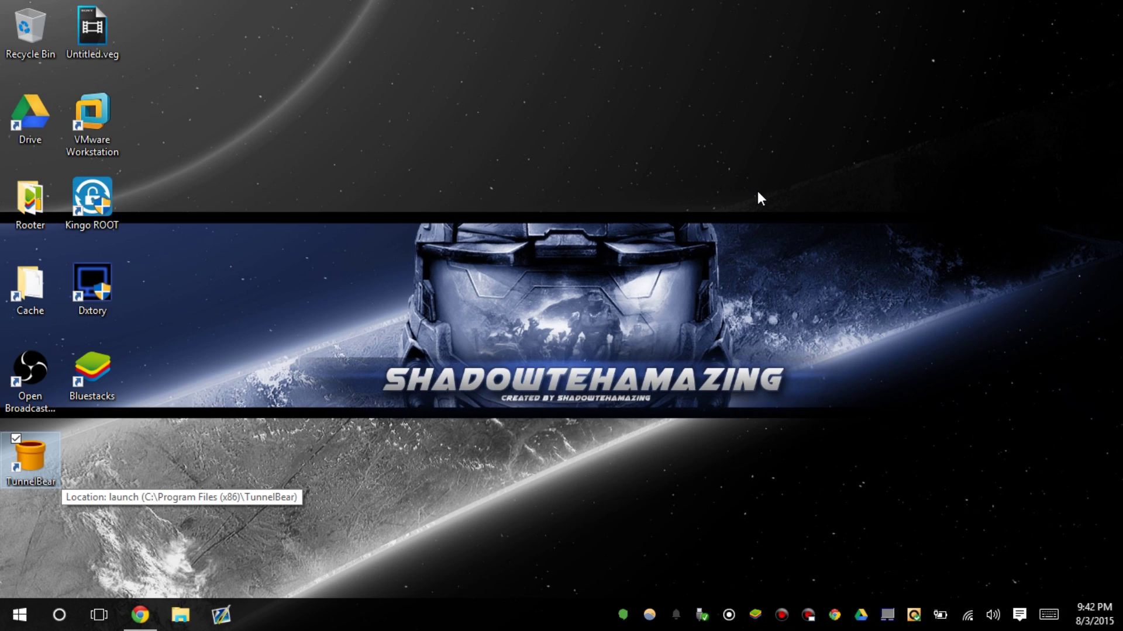
{"action": "right_click", "coordinate": [756, 191]}
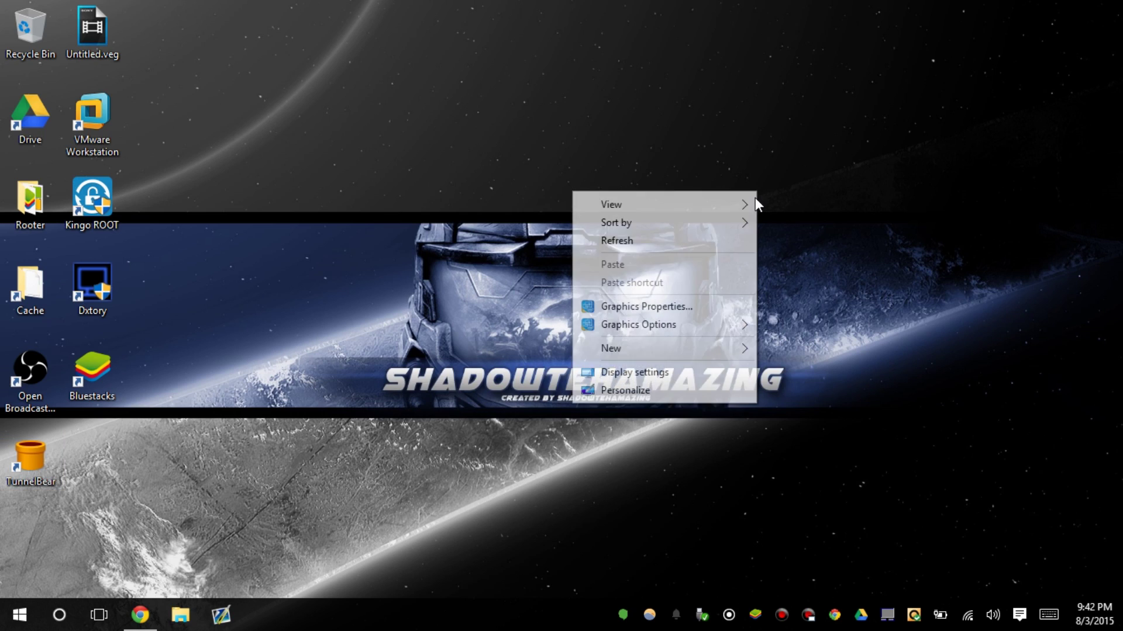
{"action": "left_click", "coordinate": [711, 306]}
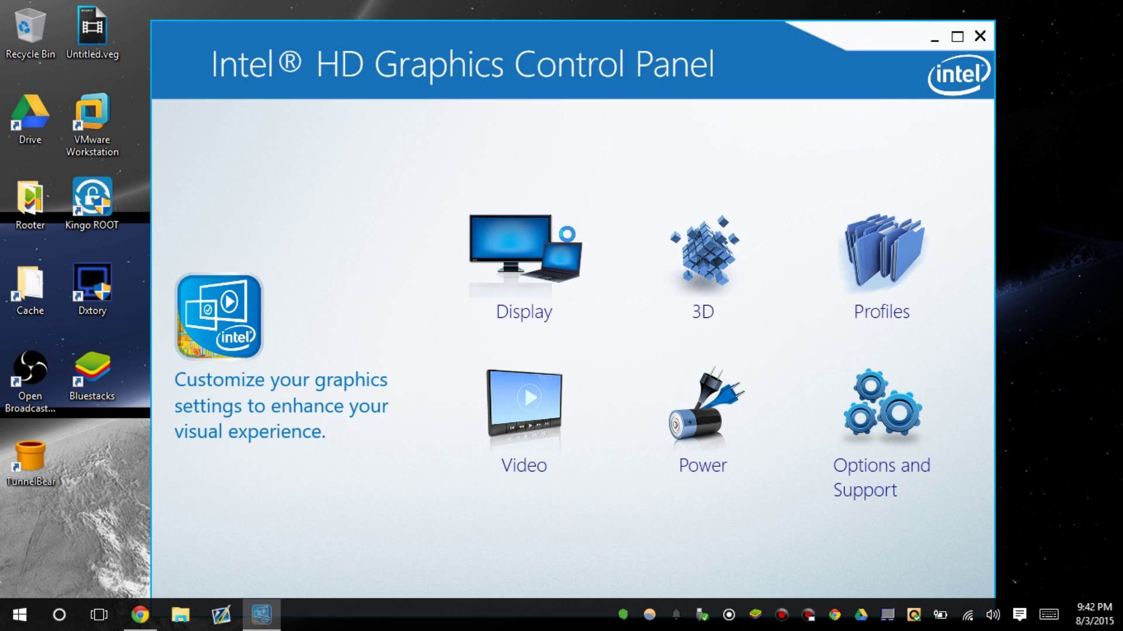
{"action": "left_click", "coordinate": [980, 38]}
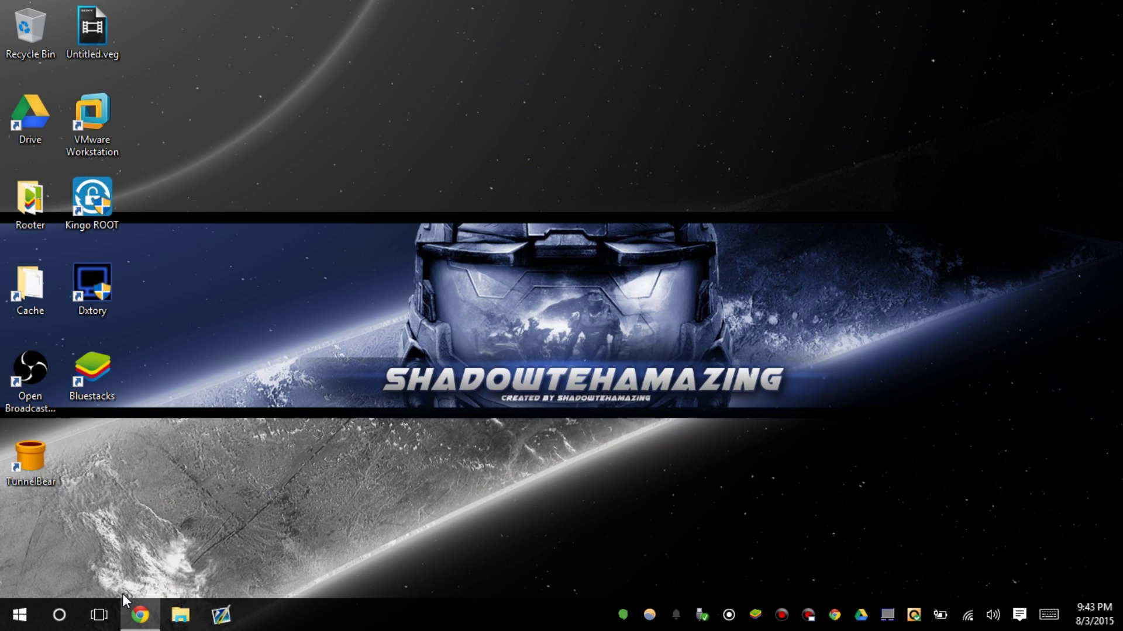
{"action": "left_click", "coordinate": [141, 615]}
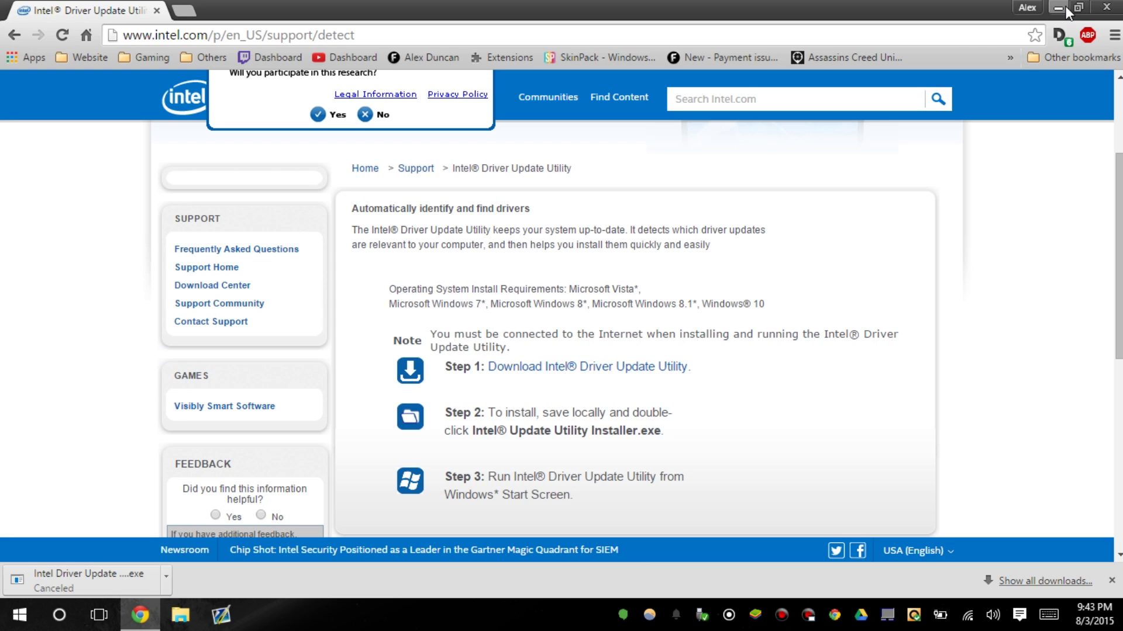
Step: Find Intel Driver Update Utility 2.2 by searching 'intel' in Start, launch it, and start a driver scan
{"action": "left_click", "coordinate": [1059, 8]}
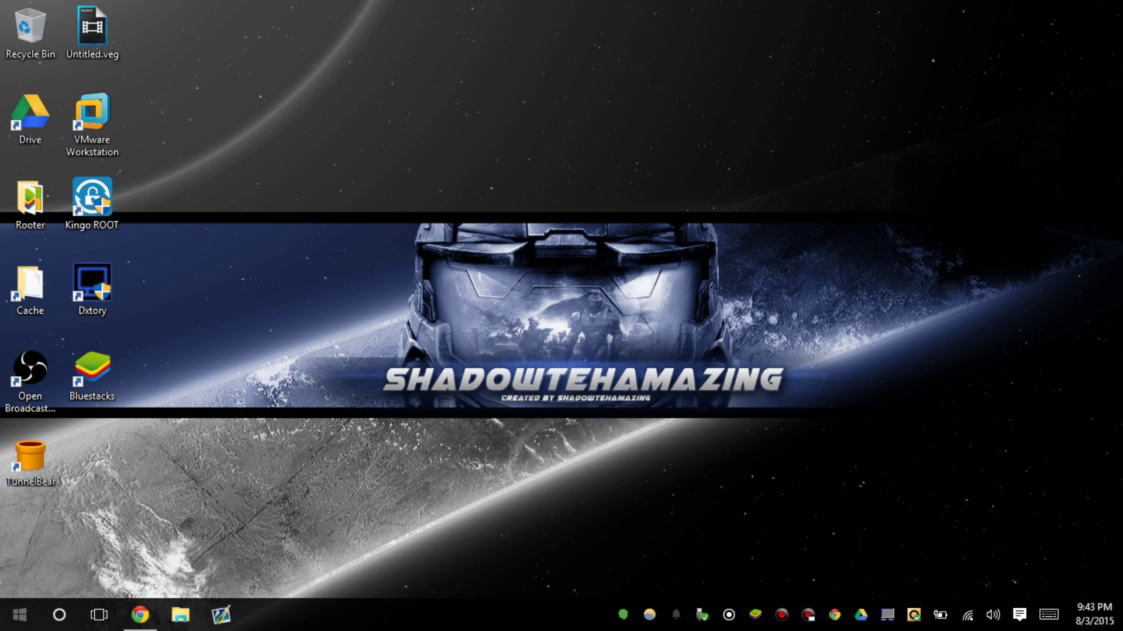
{"action": "left_click", "coordinate": [19, 615]}
{"action": "type", "text": "intel"}
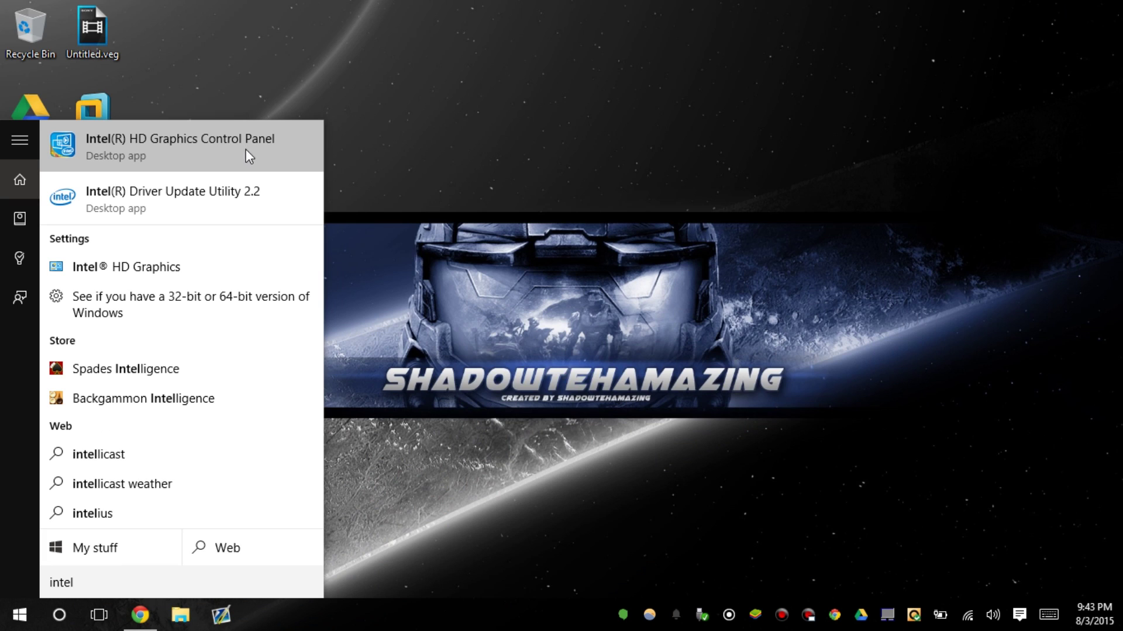
{"action": "left_click", "coordinate": [238, 194]}
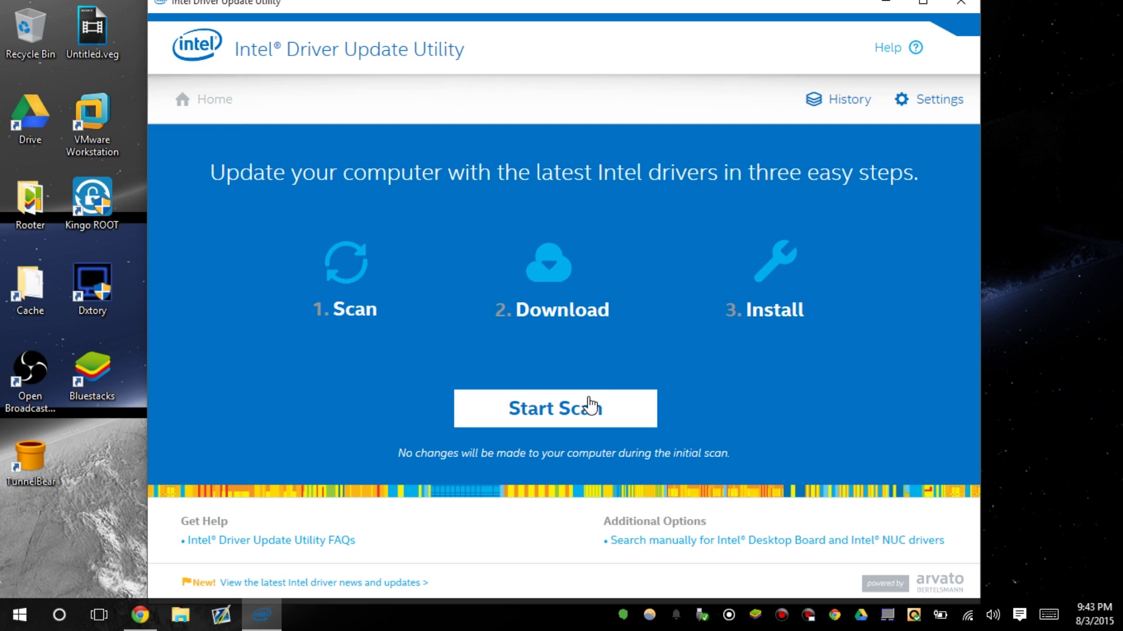
{"action": "left_click", "coordinate": [591, 406]}
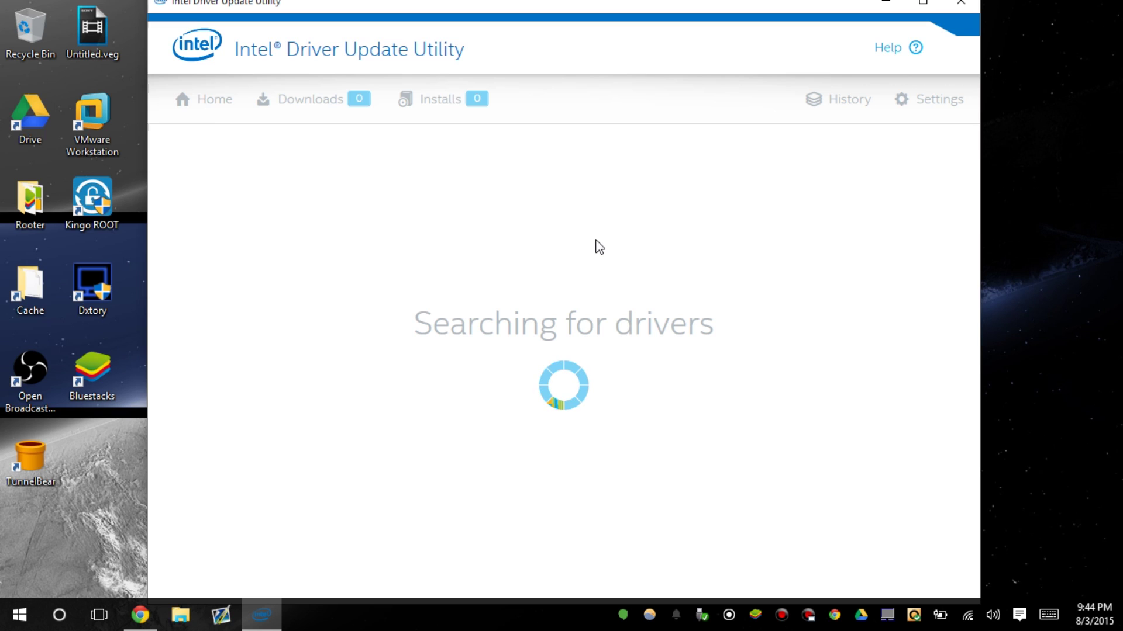
Step: Open Graphics Properties from the desktop context menu, then bring the Driver Update Utility window forward
{"action": "right_click", "coordinate": [1039, 292]}
{"action": "left_click", "coordinate": [947, 407]}
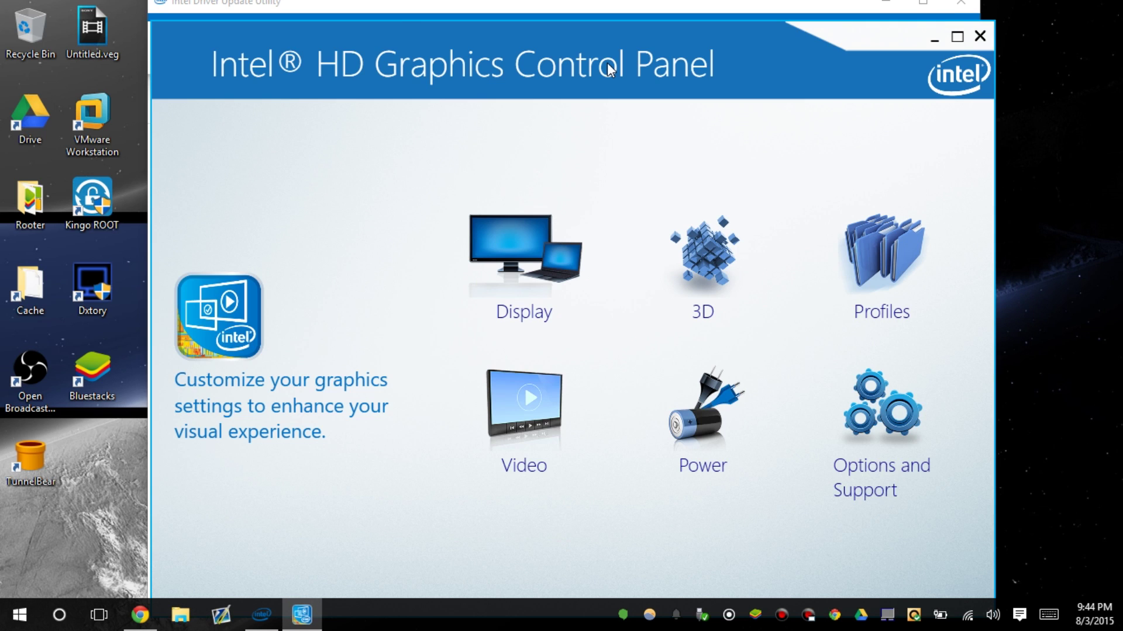
{"action": "left_click", "coordinate": [605, 7]}
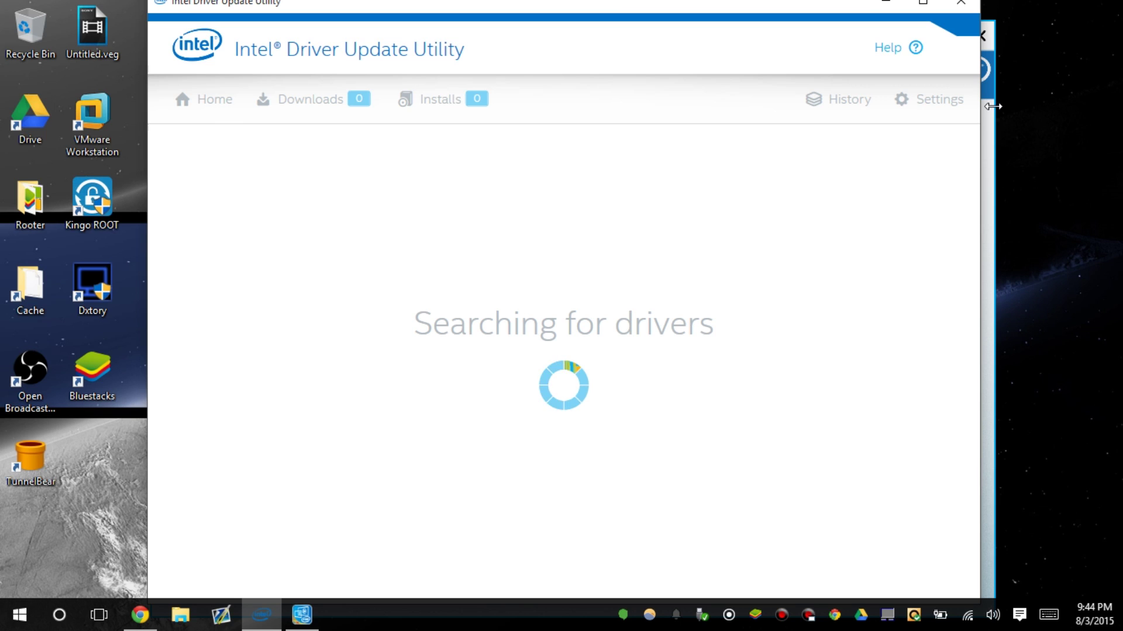
Step: Set the 3D General Settings to Performance, apply, and keep the change
{"action": "left_click", "coordinate": [960, 3]}
{"action": "left_click_drag", "start_coordinate": [667, 78], "coordinate": [677, 62]}
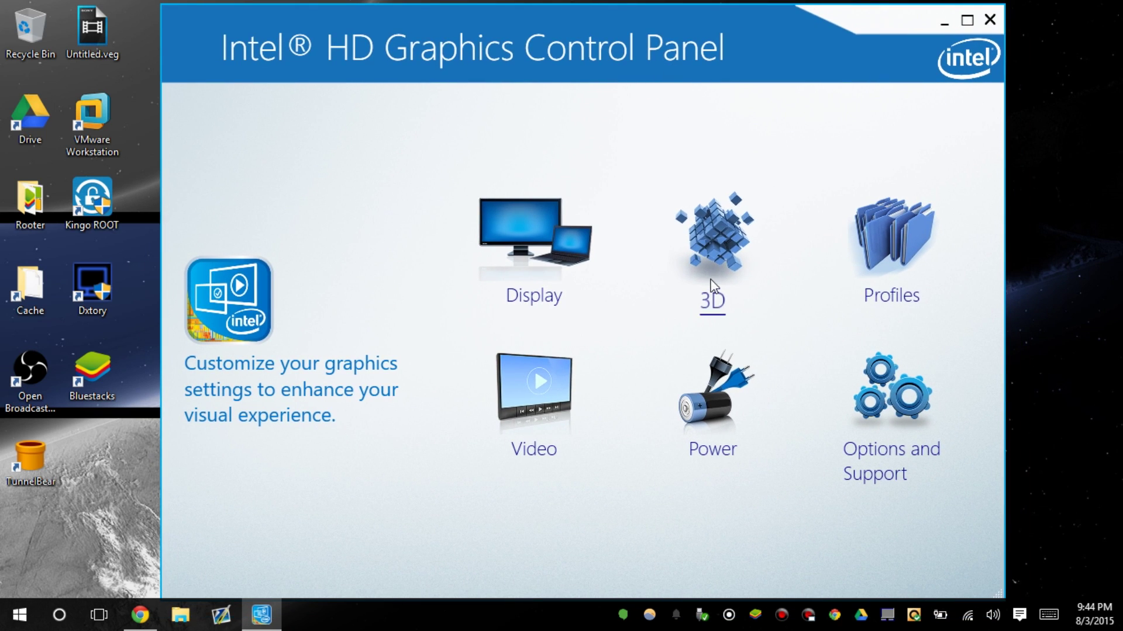
{"action": "left_click", "coordinate": [721, 265]}
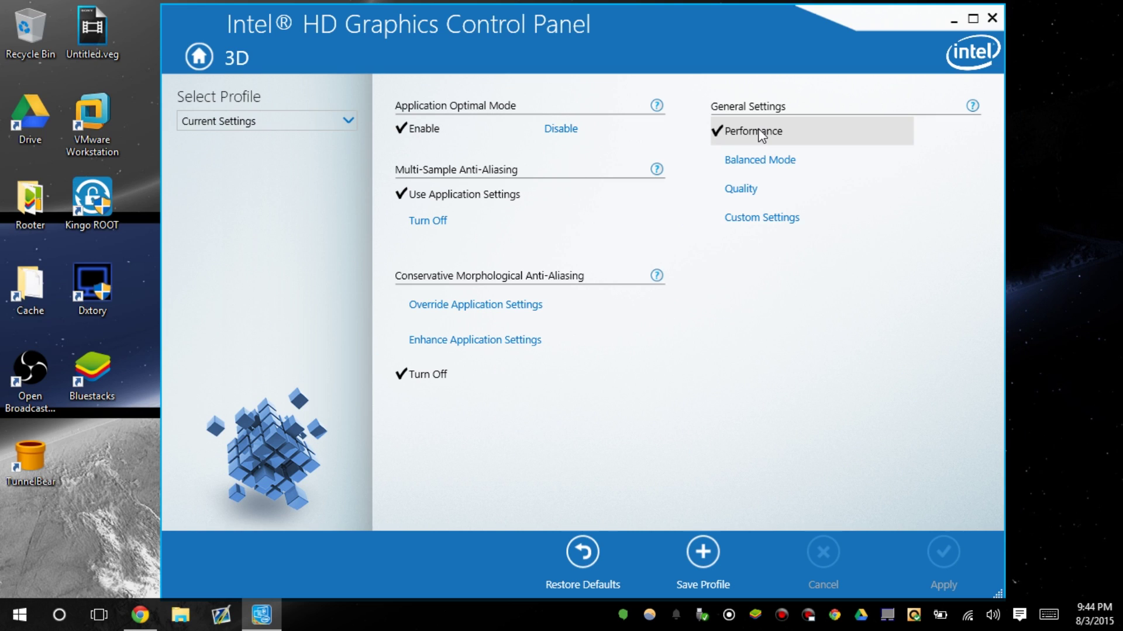
{"action": "left_click", "coordinate": [781, 214]}
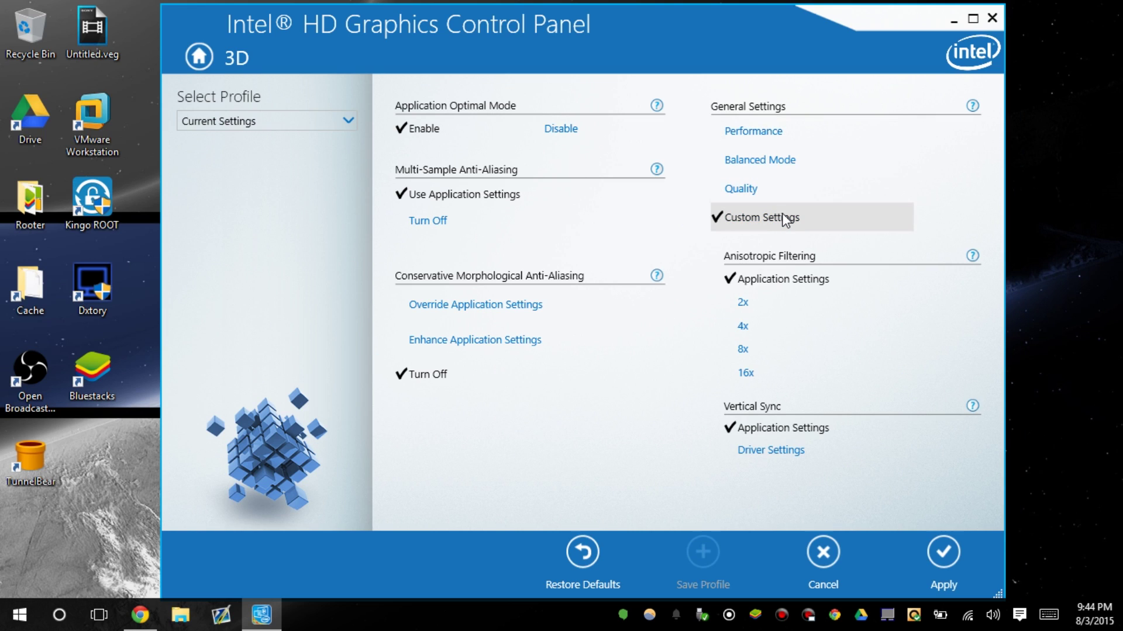
{"action": "left_click", "coordinate": [775, 134]}
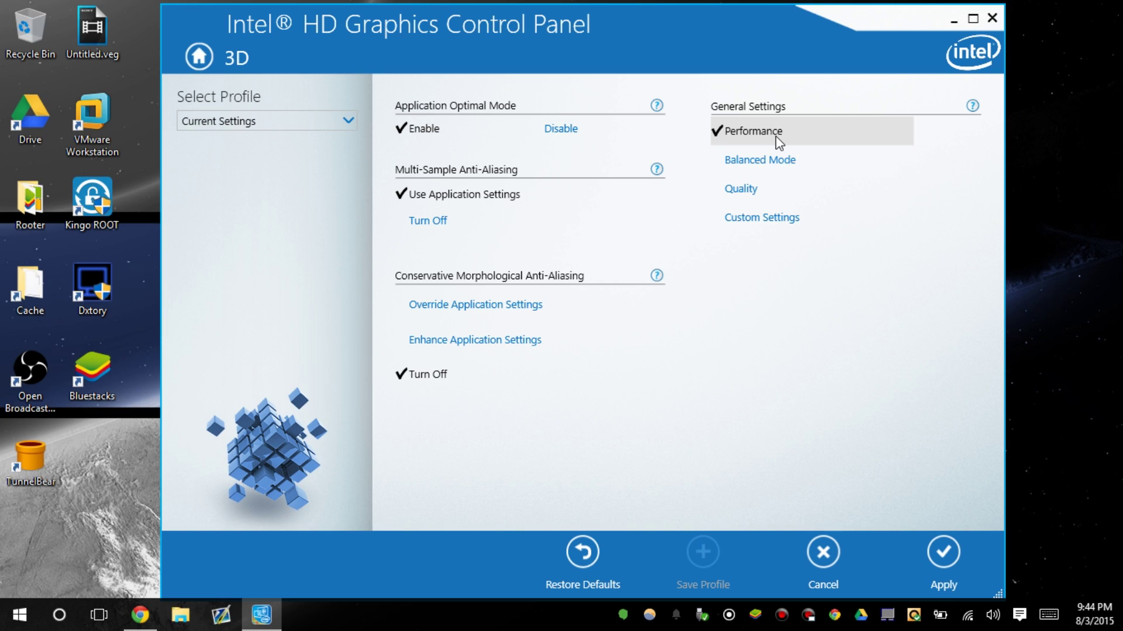
{"action": "left_click", "coordinate": [955, 553]}
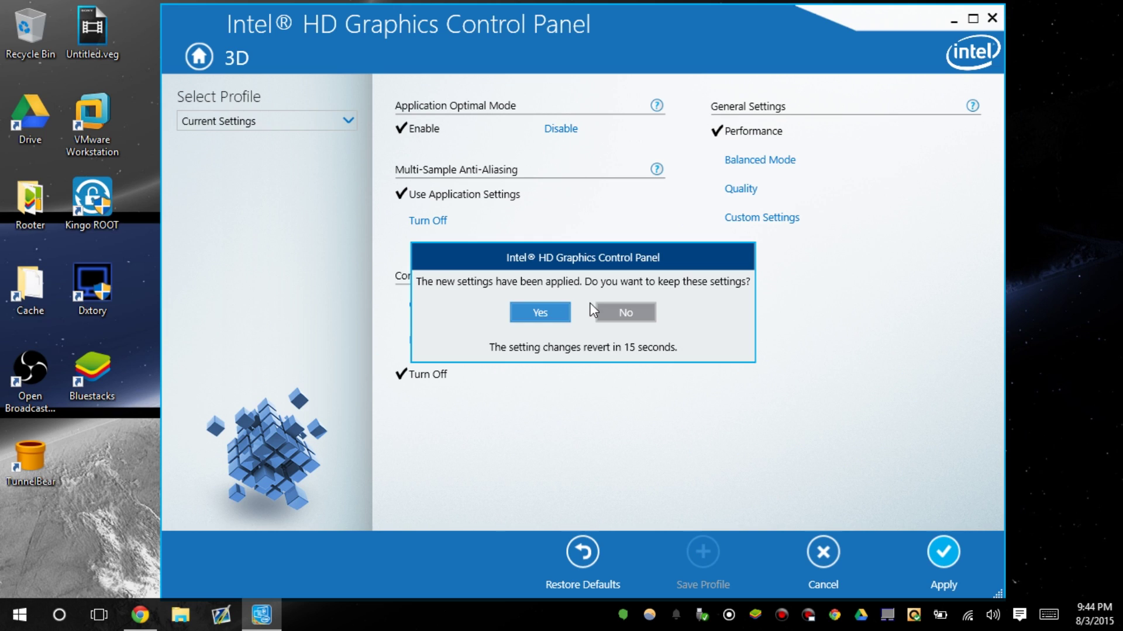
{"action": "left_click", "coordinate": [559, 306]}
Step: Choose the Maximum Performance power plan on the Power page
{"action": "left_click", "coordinate": [199, 58]}
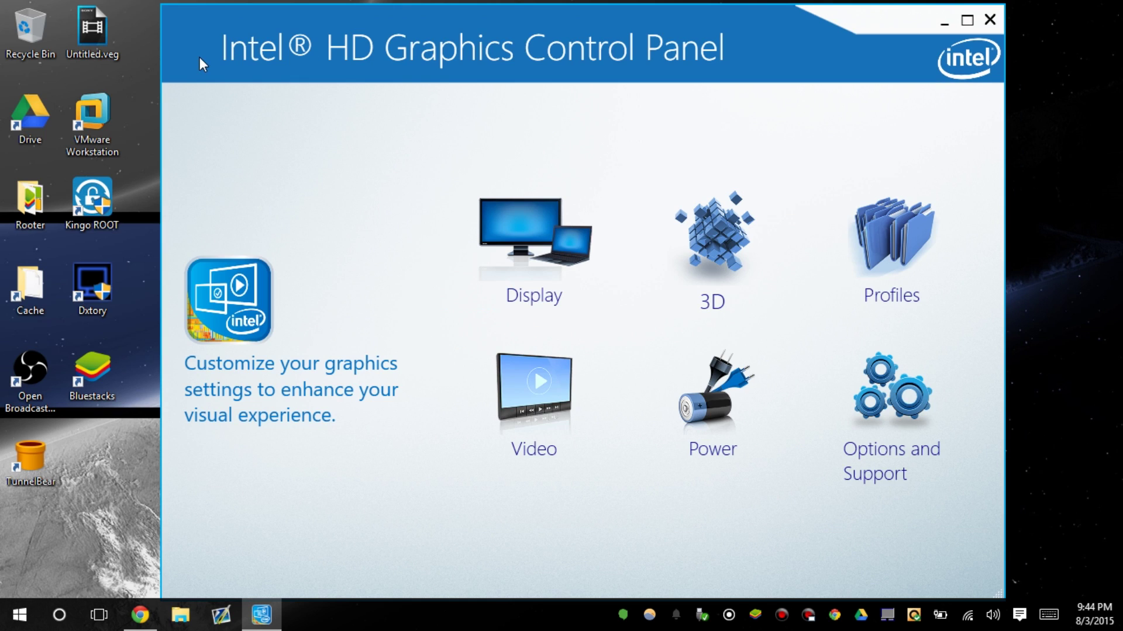
{"action": "left_click", "coordinate": [710, 402]}
{"action": "left_click", "coordinate": [466, 167]}
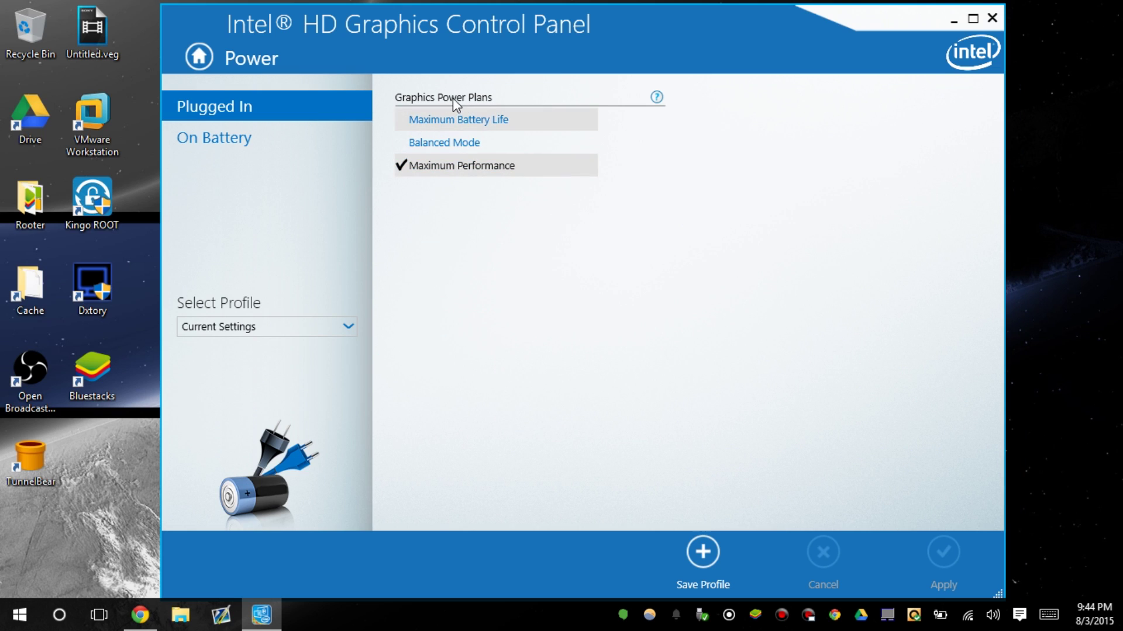
{"action": "left_click", "coordinate": [201, 58]}
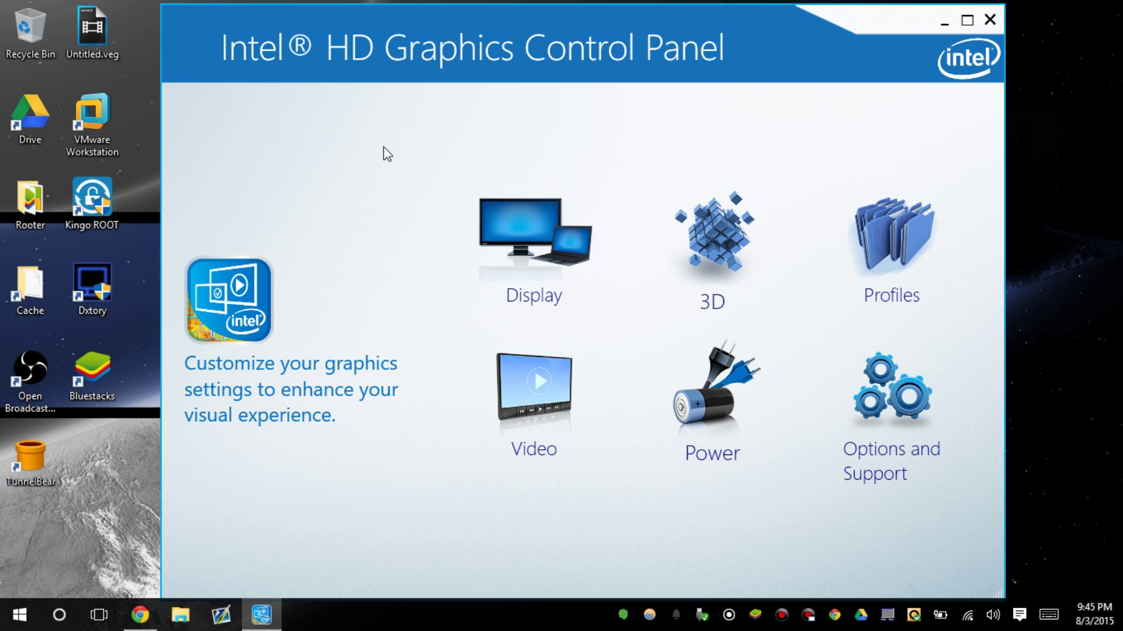
{"action": "left_click", "coordinate": [538, 265]}
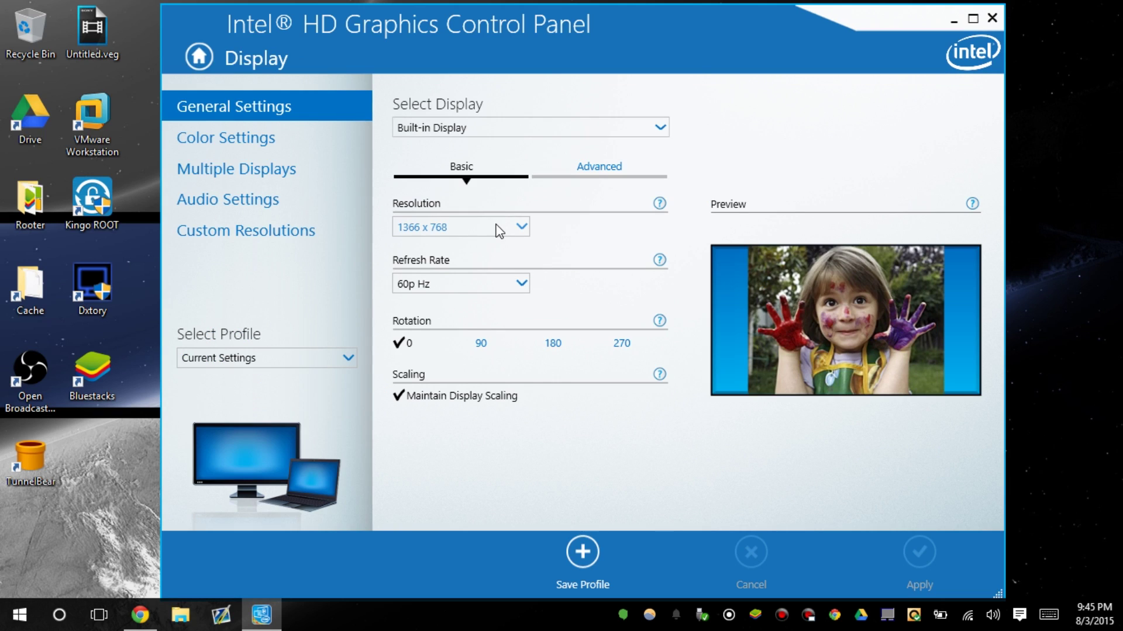
{"action": "left_click", "coordinate": [519, 287]}
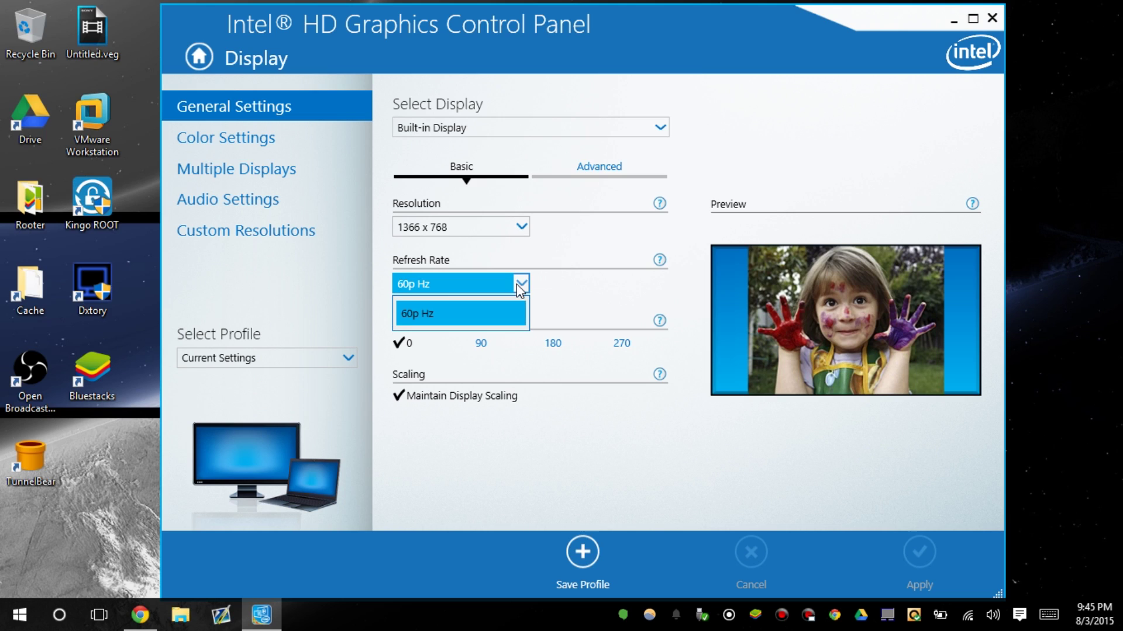
{"action": "left_click", "coordinate": [517, 284]}
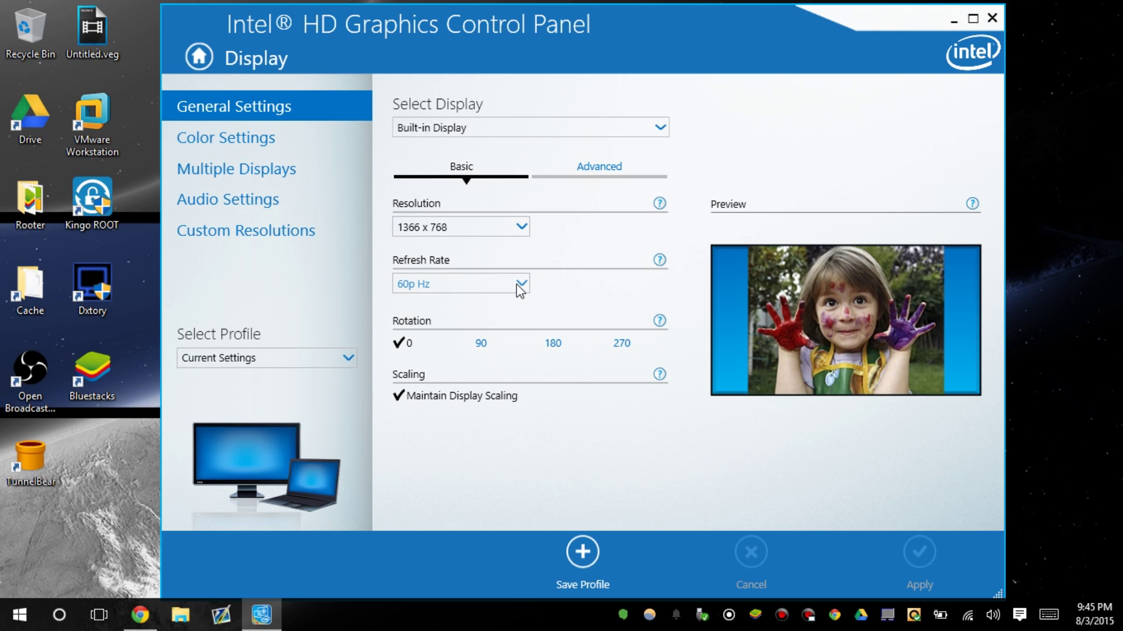
{"action": "left_click", "coordinate": [520, 234]}
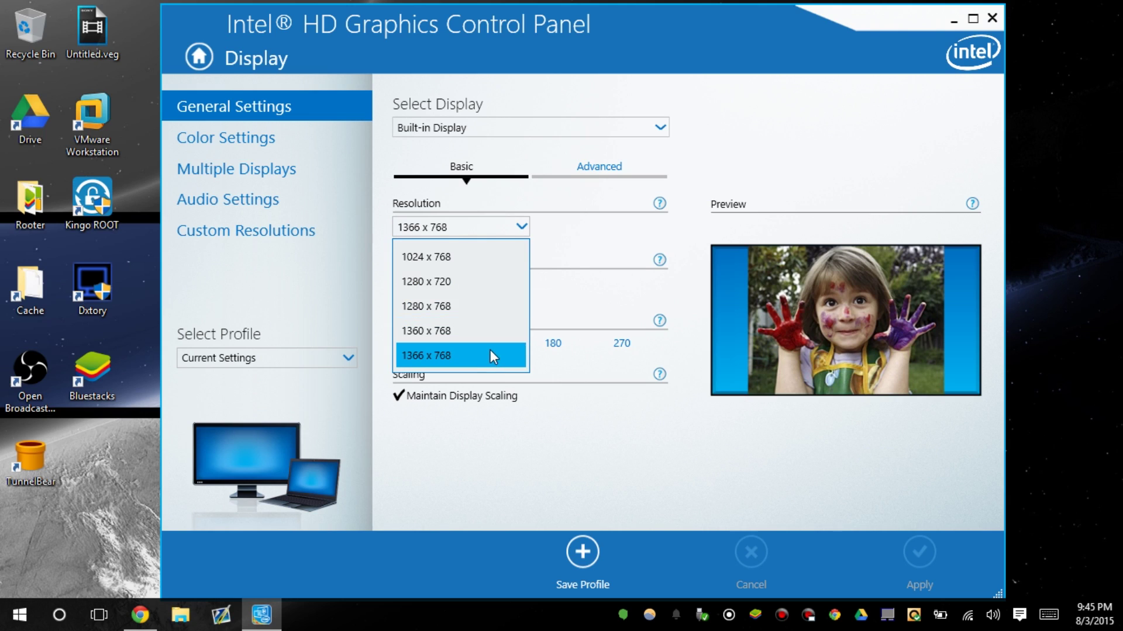
{"action": "left_click", "coordinate": [589, 253]}
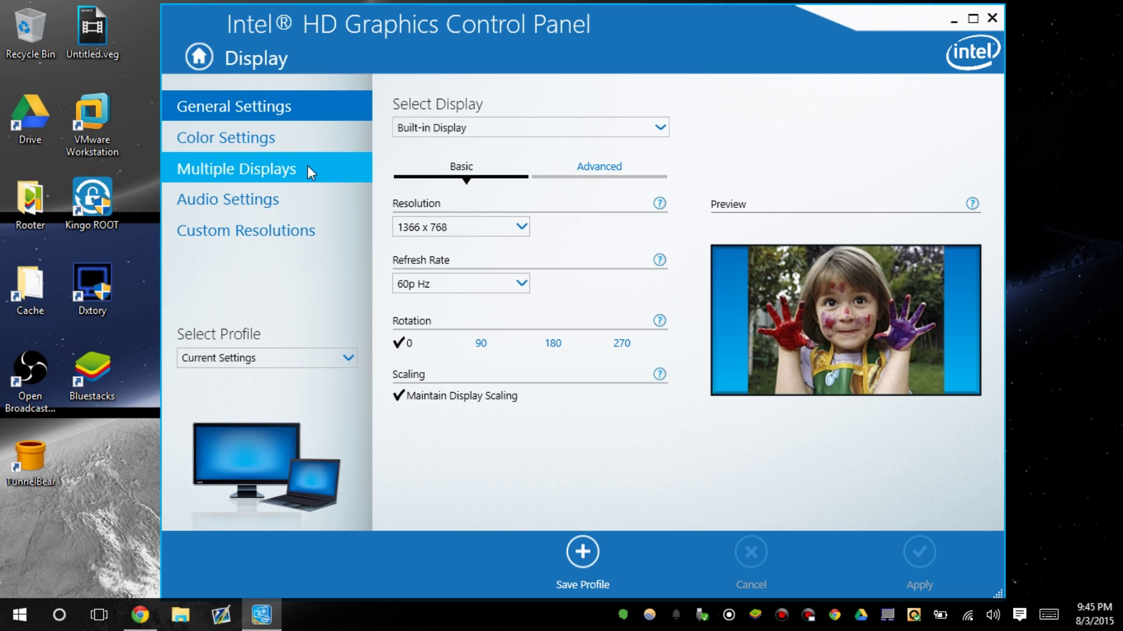
{"action": "left_click", "coordinate": [298, 205]}
{"action": "left_click", "coordinate": [296, 134]}
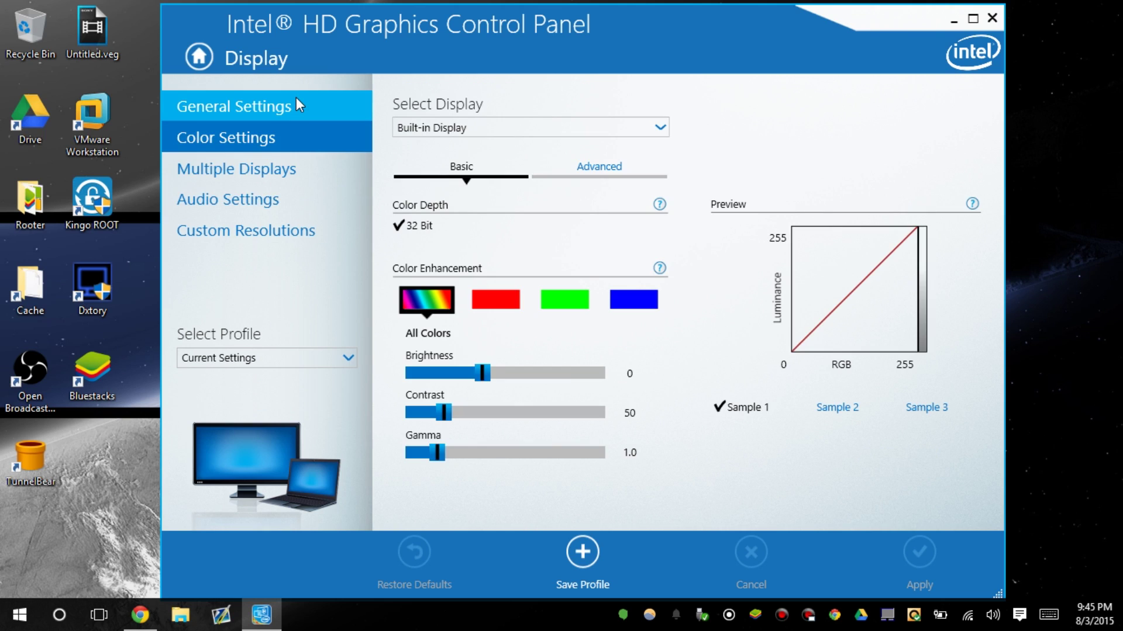
{"action": "left_click", "coordinate": [296, 105]}
{"action": "left_click", "coordinate": [198, 56]}
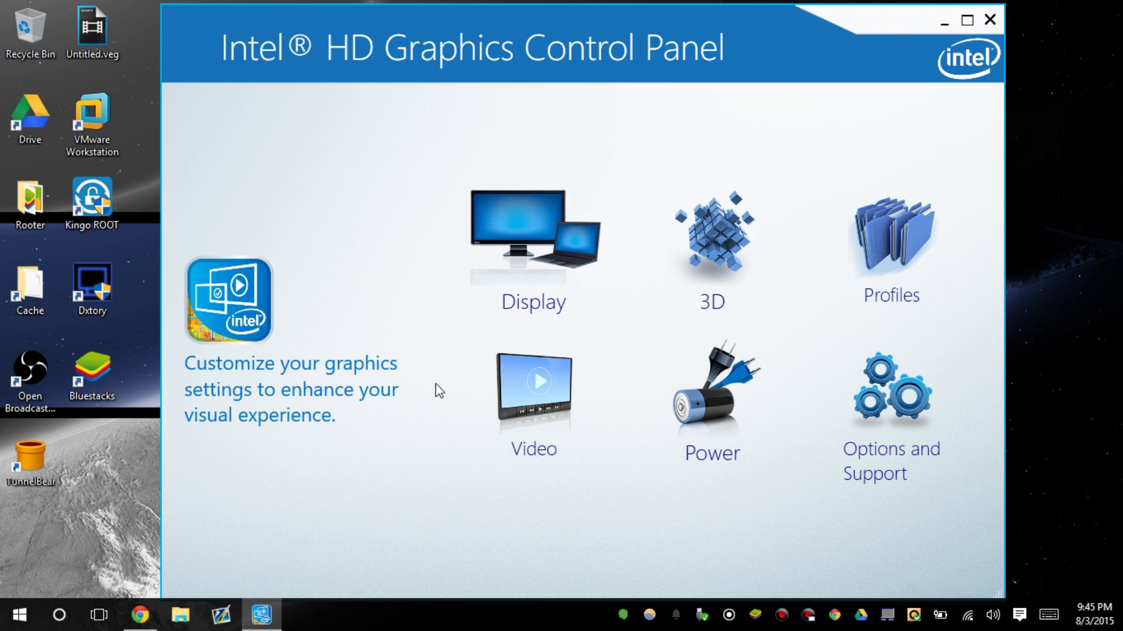
Step: Look at the Video page, return Home, and close the Intel HD Graphics Control Panel
{"action": "left_click", "coordinate": [511, 424]}
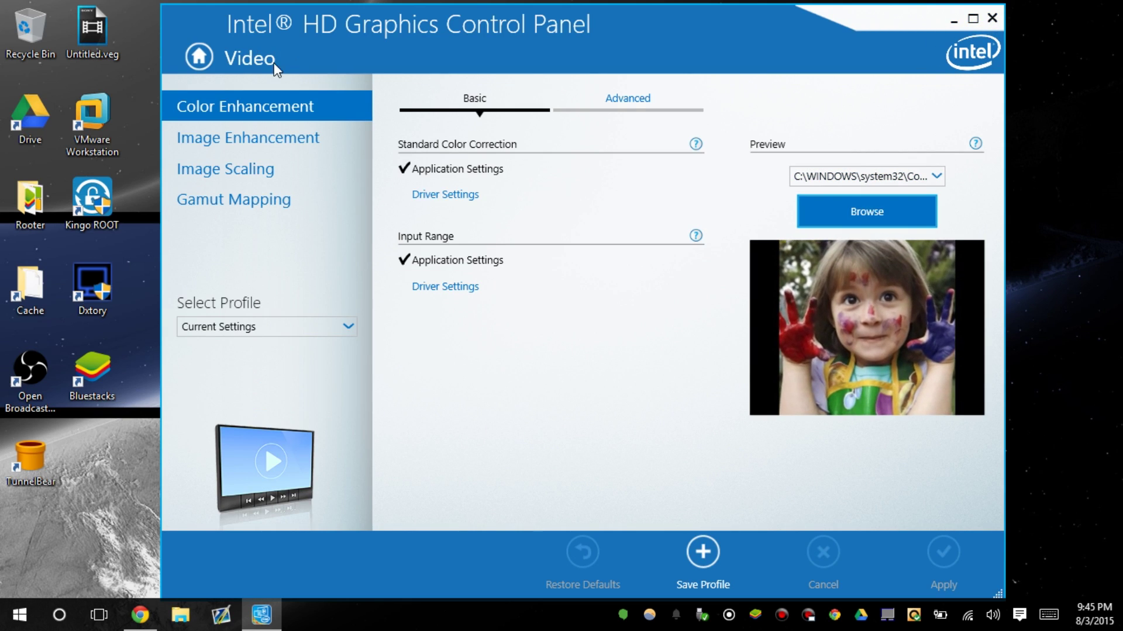
{"action": "left_click", "coordinate": [196, 52]}
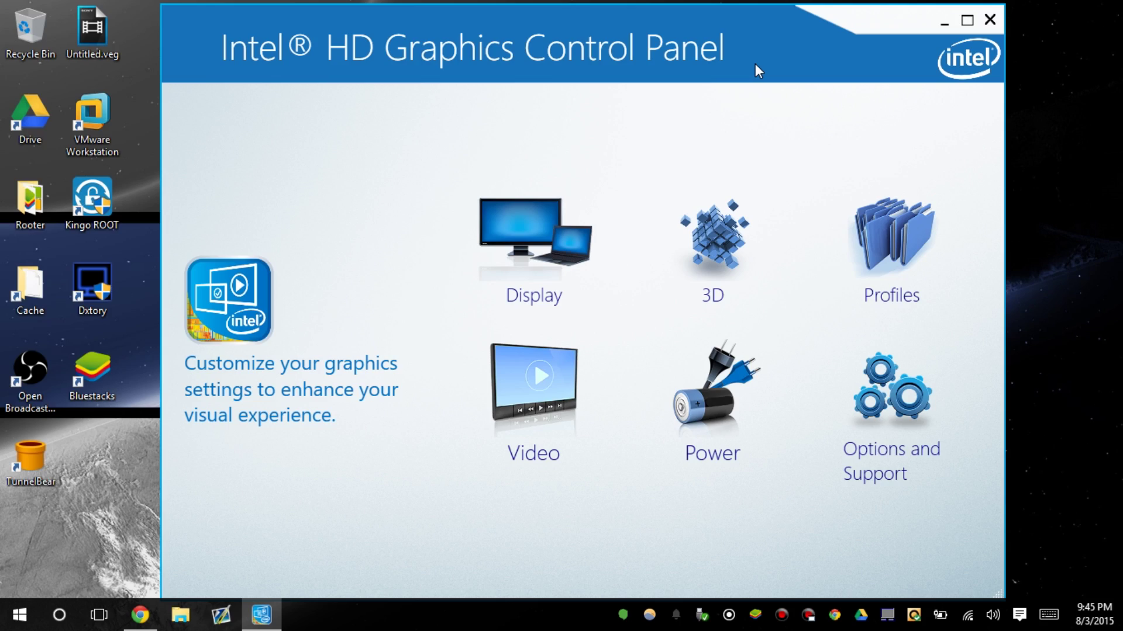
{"action": "left_click", "coordinate": [983, 18]}
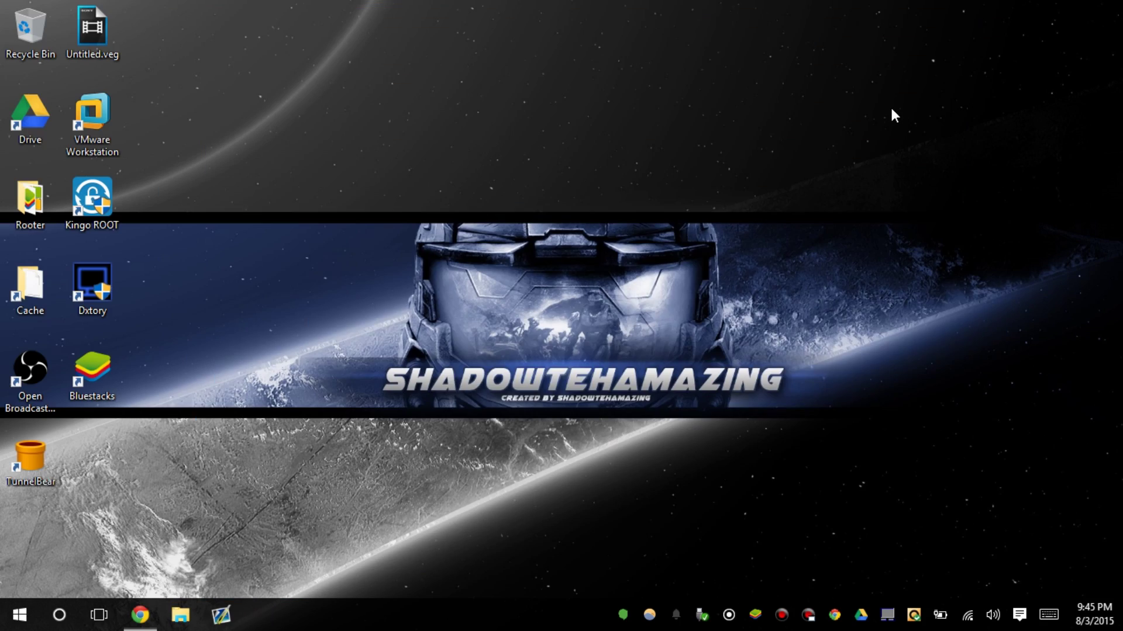